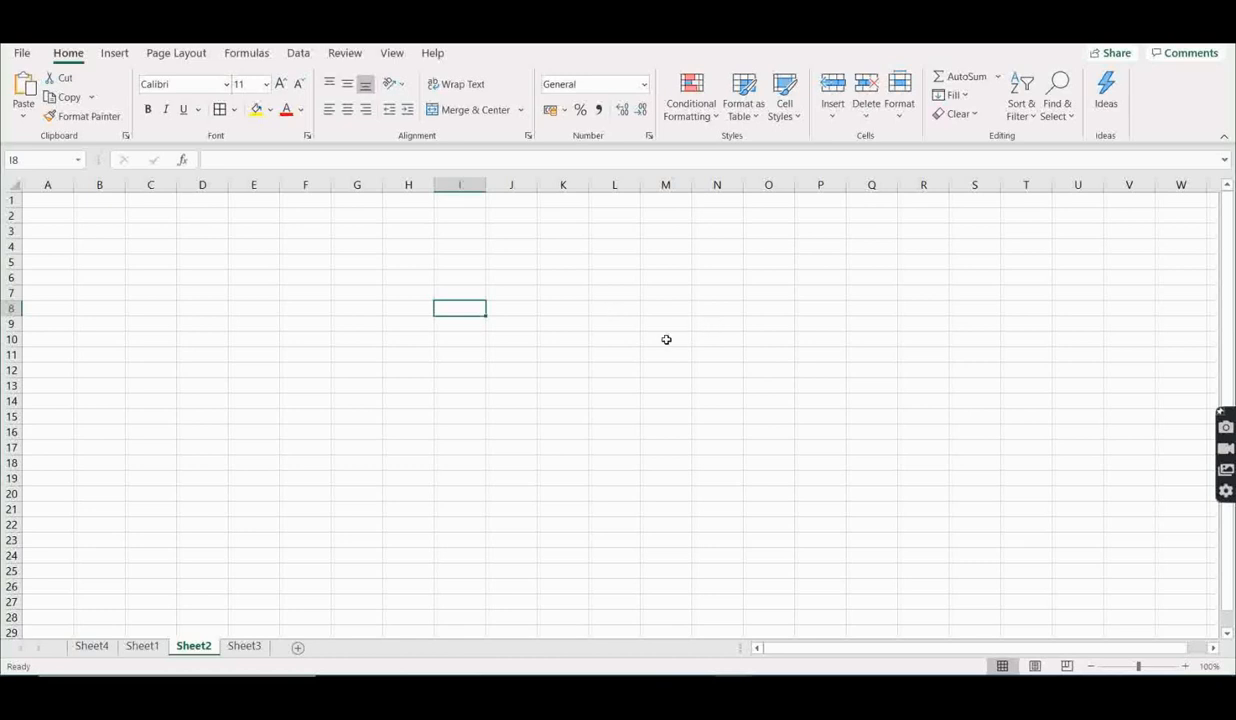
click(285, 276)
drag(190, 242, 596, 375)
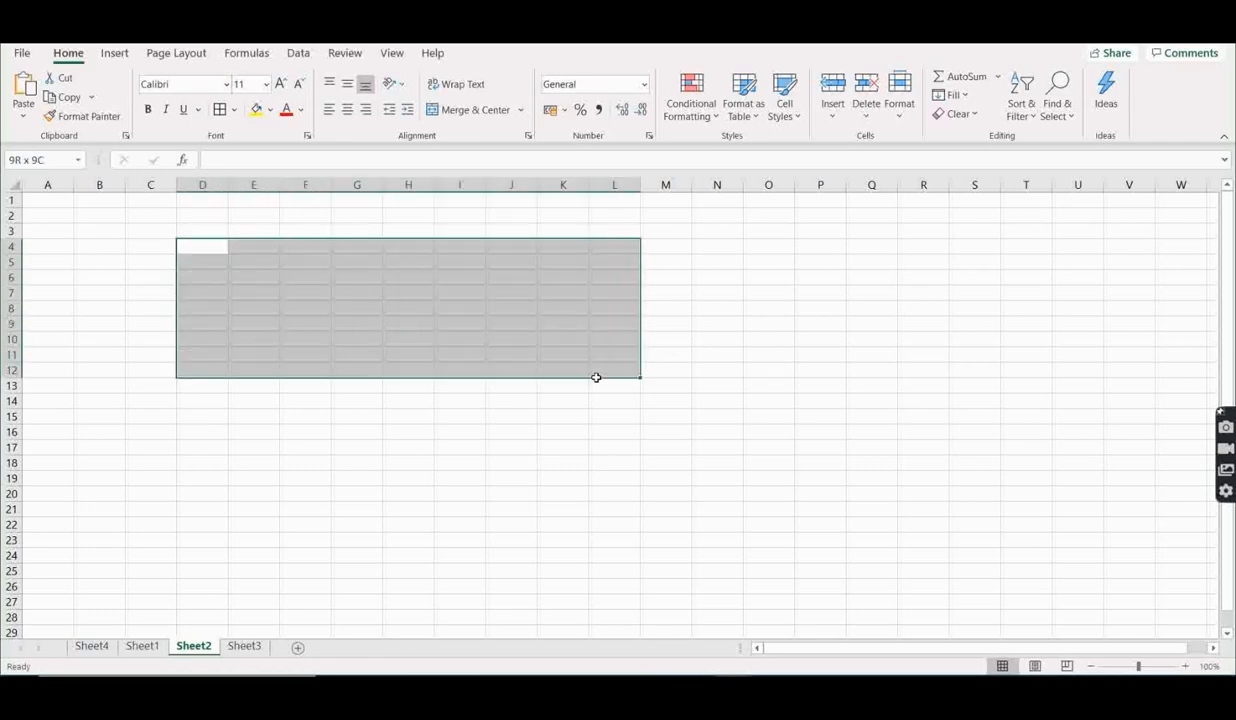
click(362, 293)
click(215, 253)
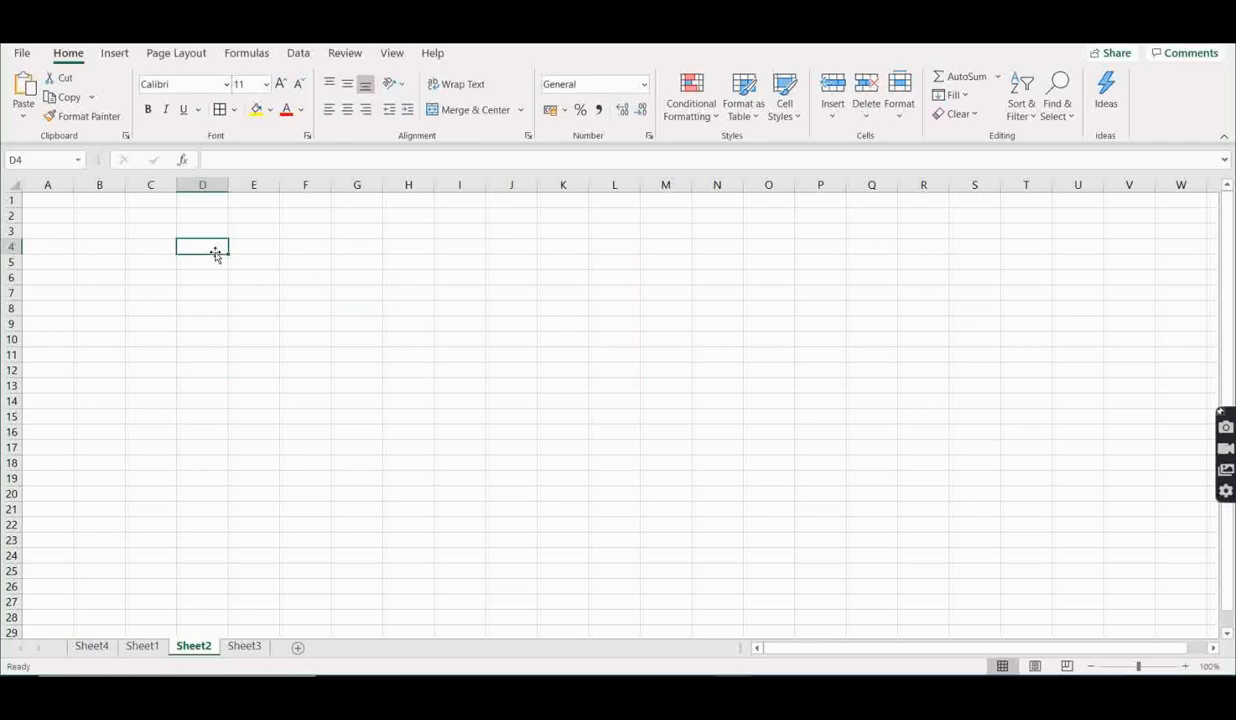
- Look through the gallery of ready-made shapes, from the lines and rectangles down to the callouts
click(116, 58)
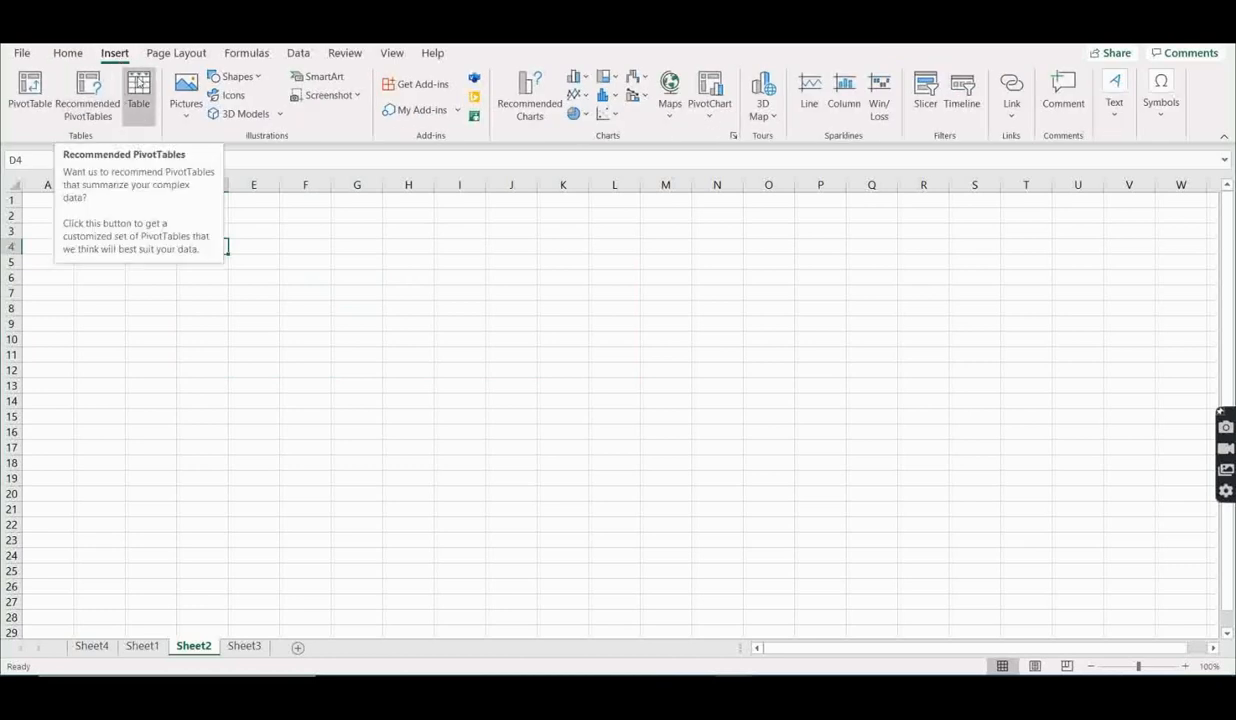
click(238, 77)
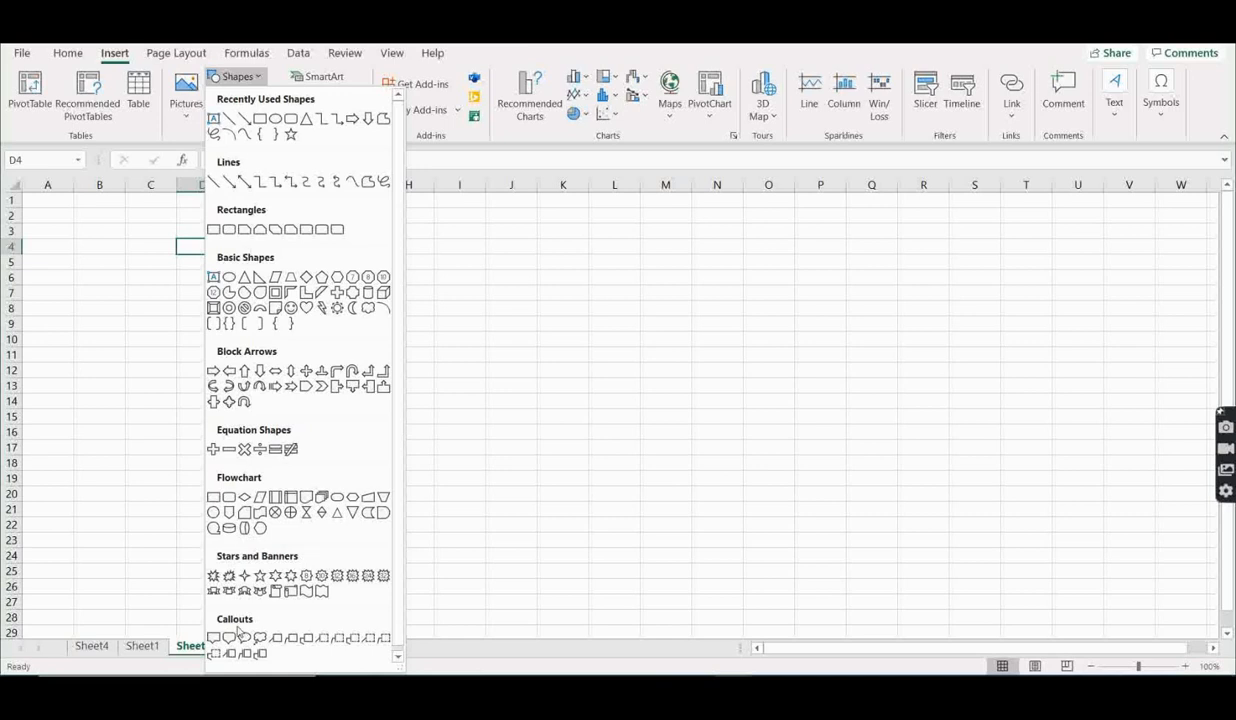
scroll(225, 606, down, 1)
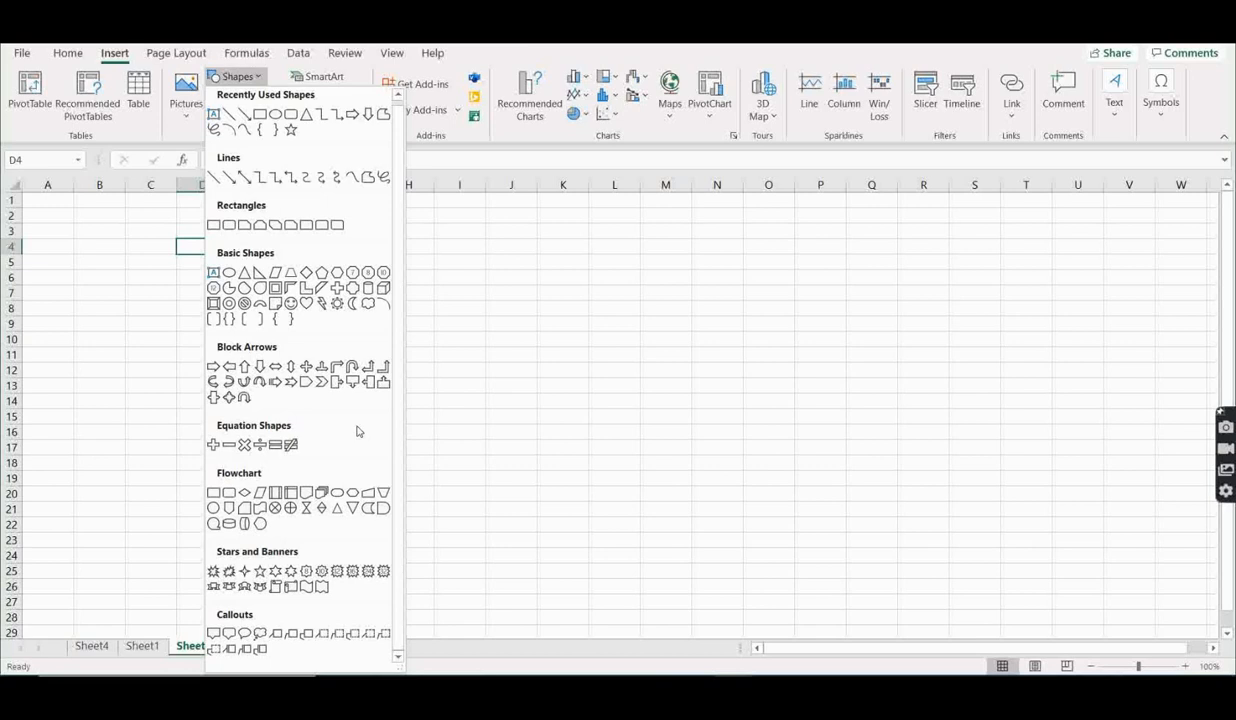
click(482, 330)
click(305, 338)
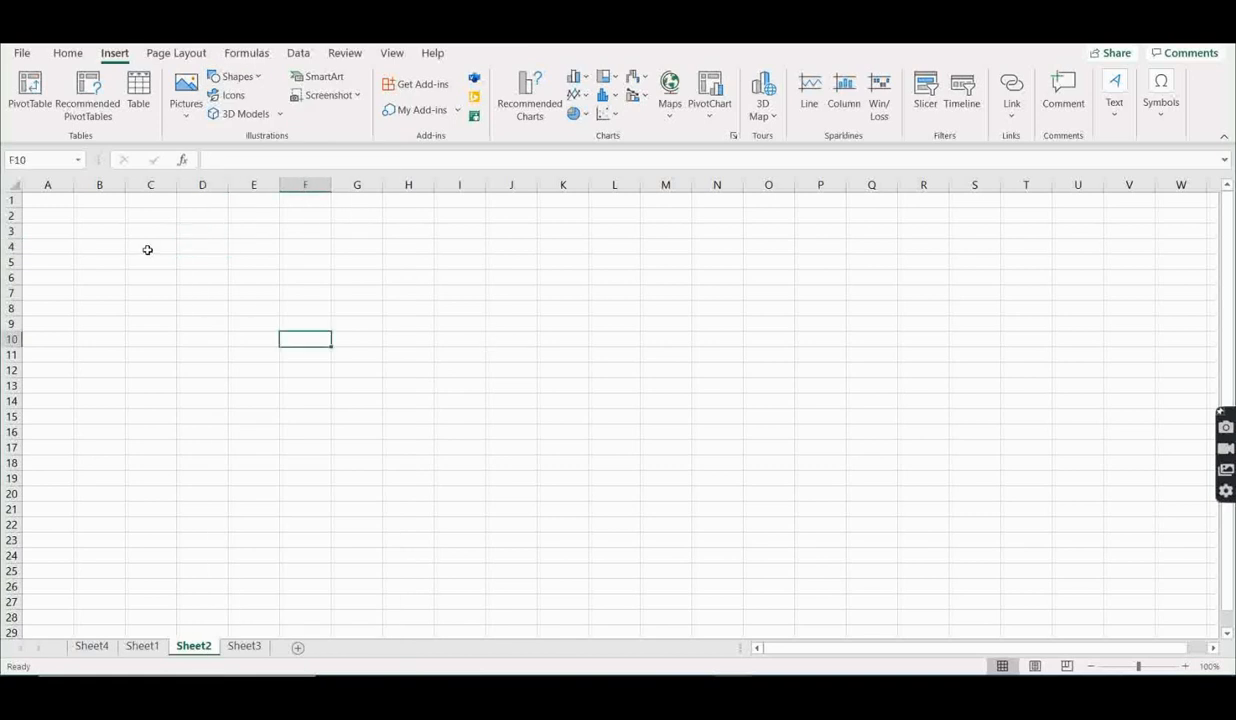
- Draw a rounded-corner rectangle about 1.8 cm high and 1.95 cm wide over cells E4 to E7 on Sheet2
click(247, 244)
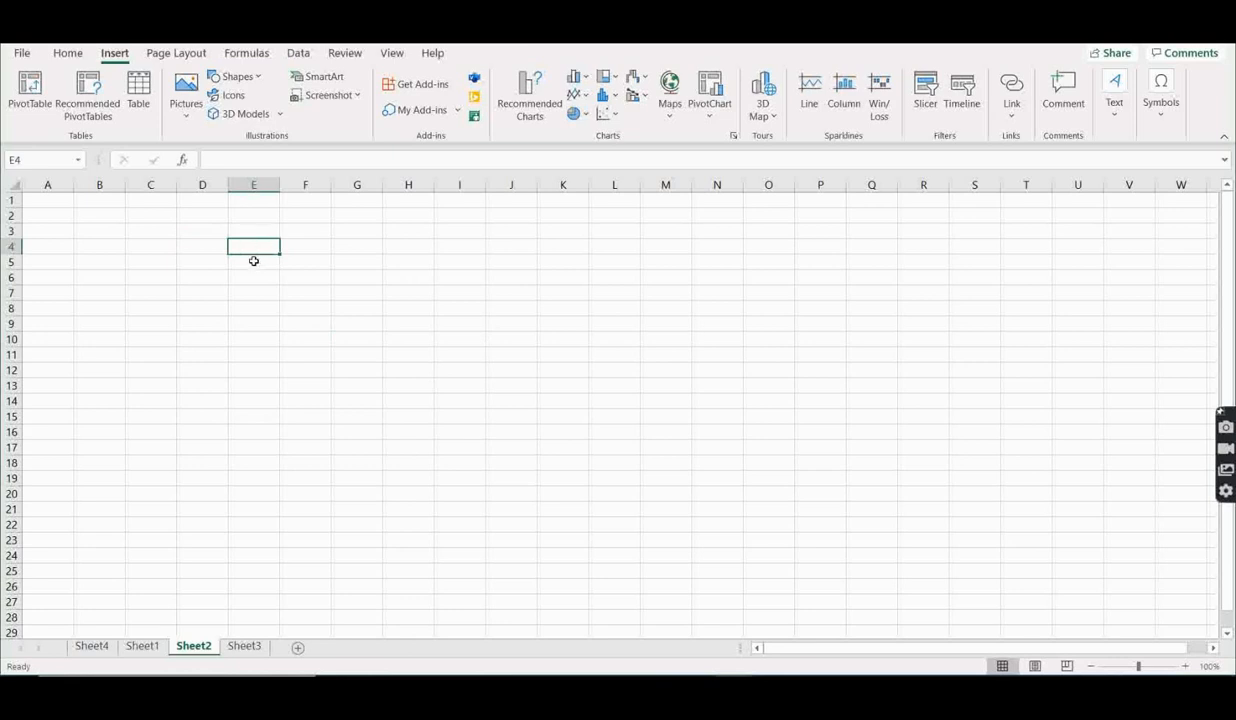
click(247, 257)
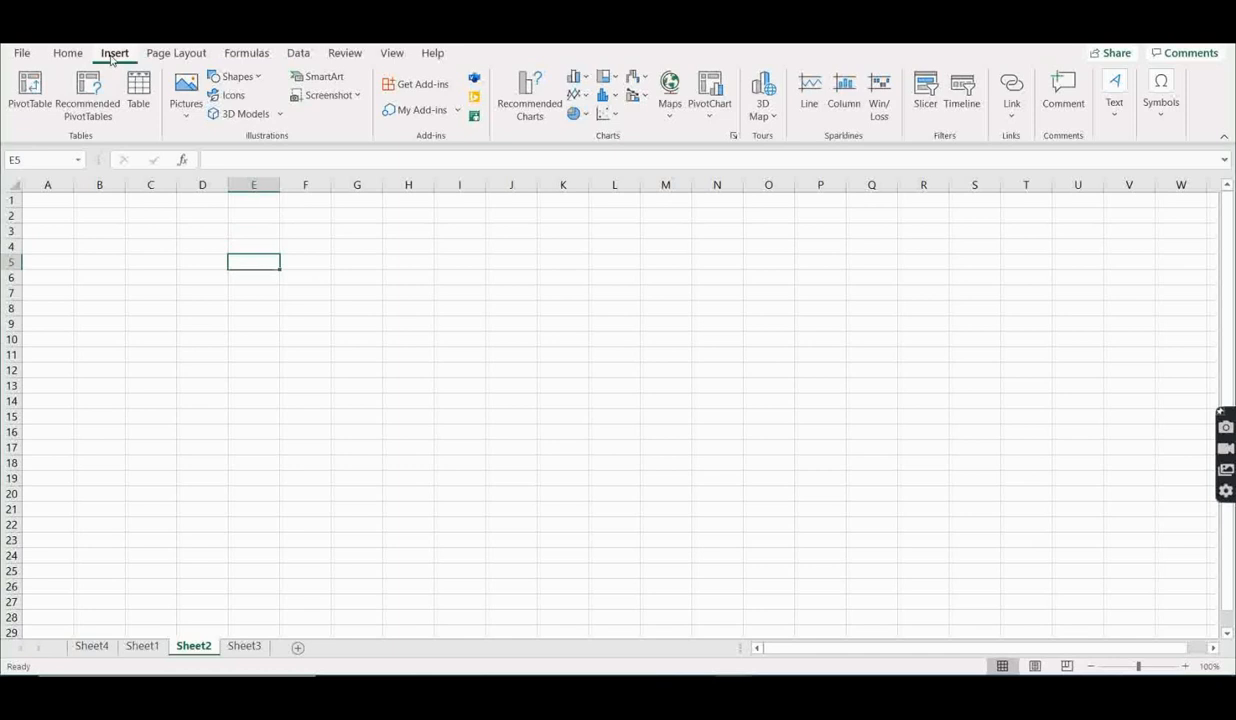
click(238, 77)
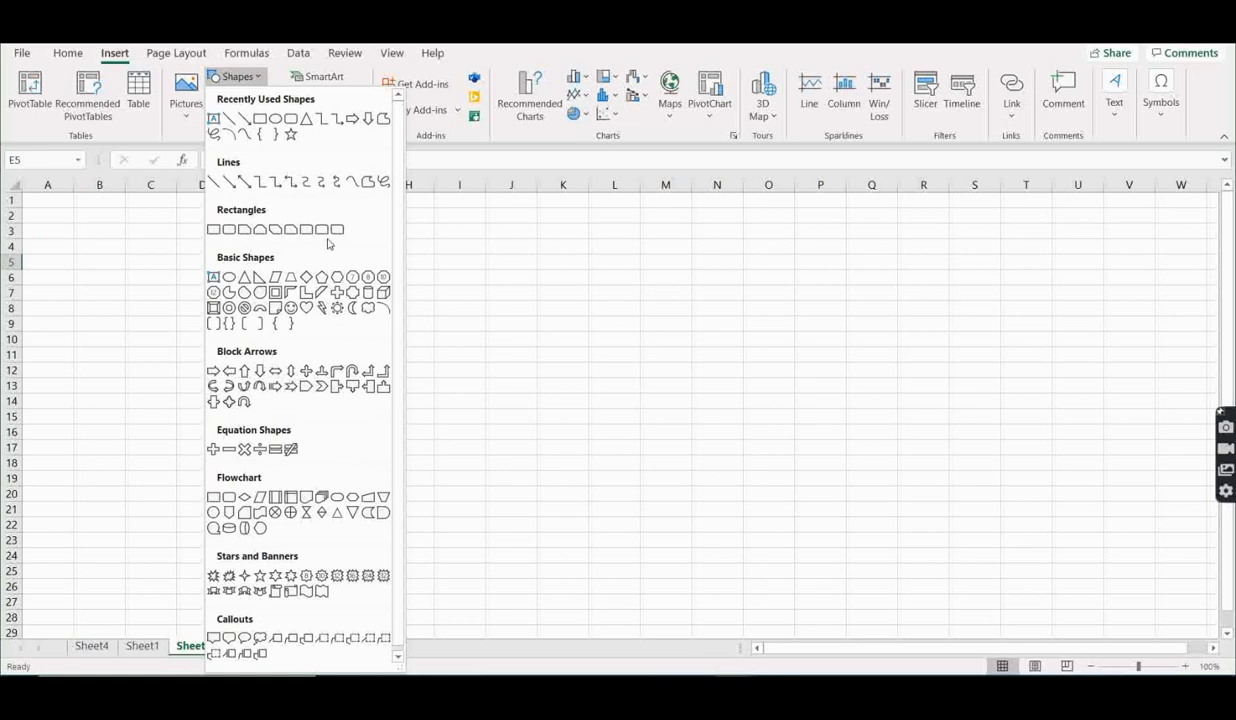
click(229, 230)
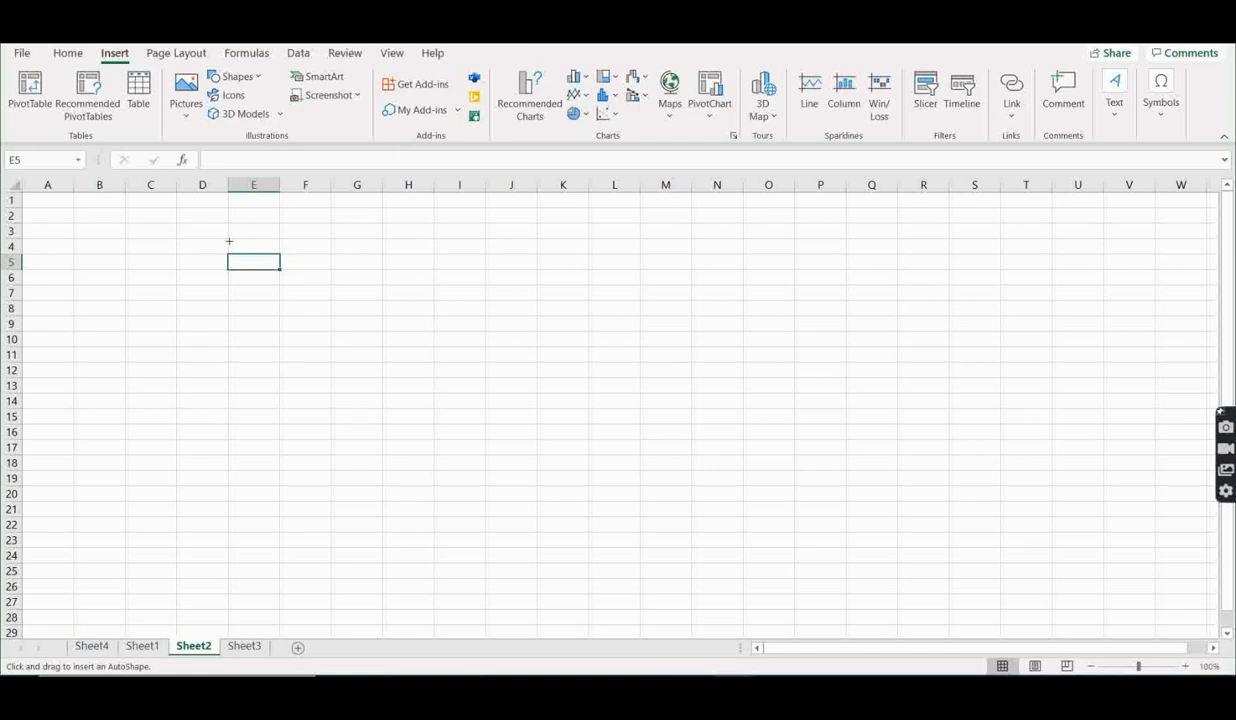
drag(229, 241, 335, 272)
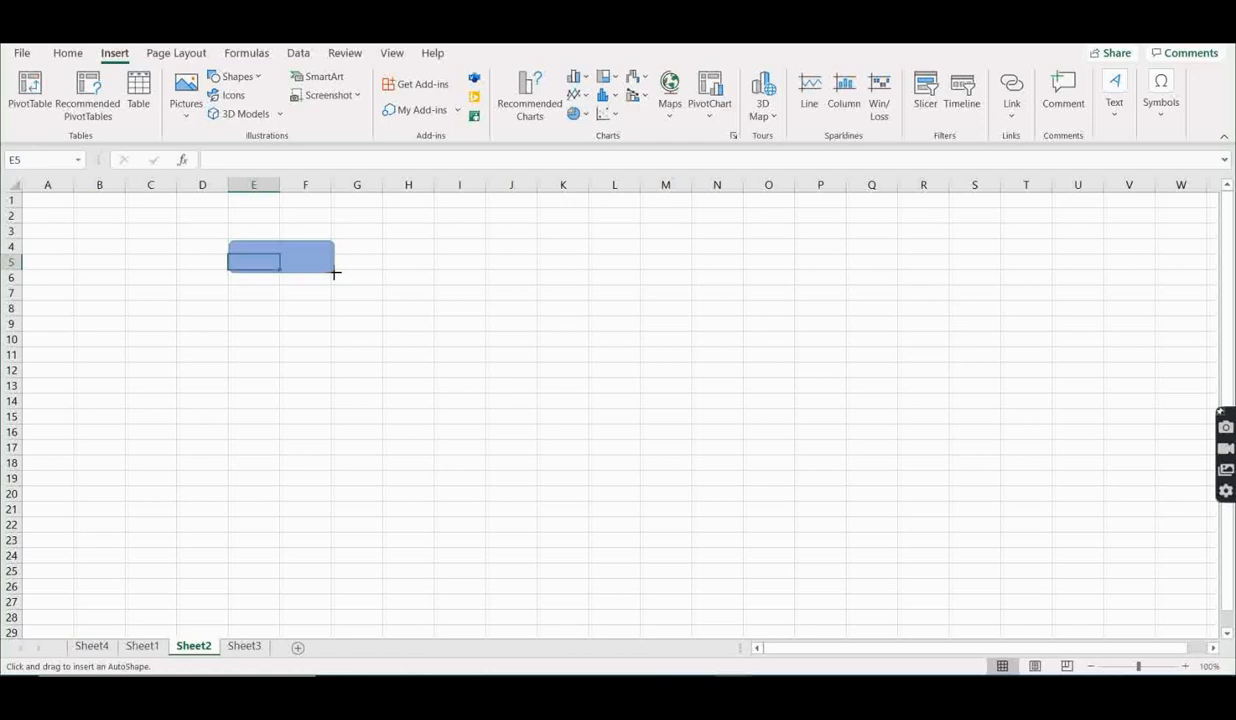
drag(335, 272, 288, 296)
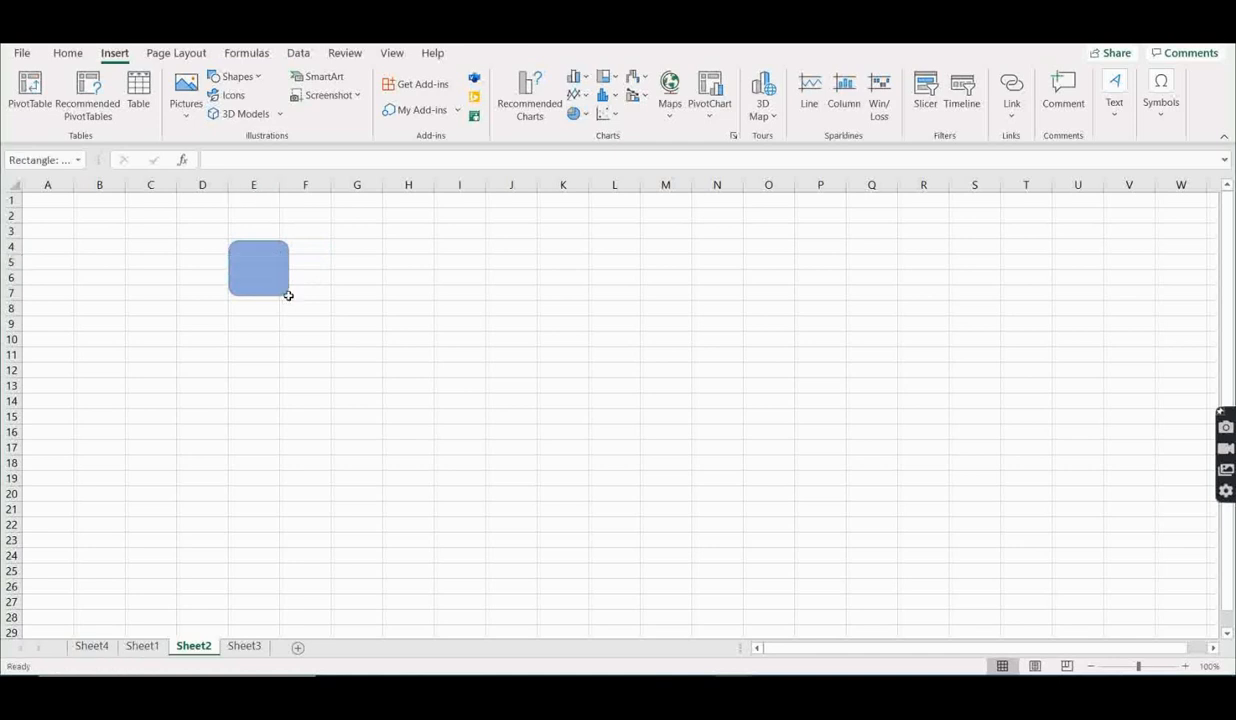
drag(288, 296, 289, 296)
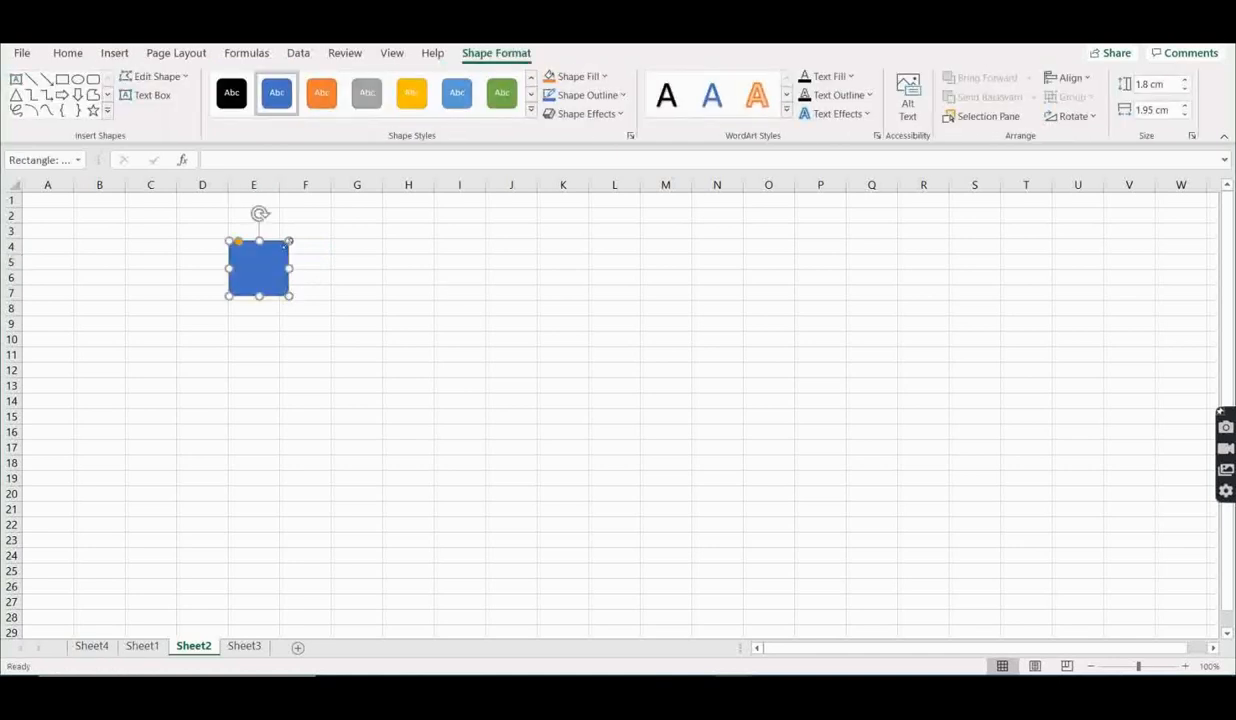
click(353, 277)
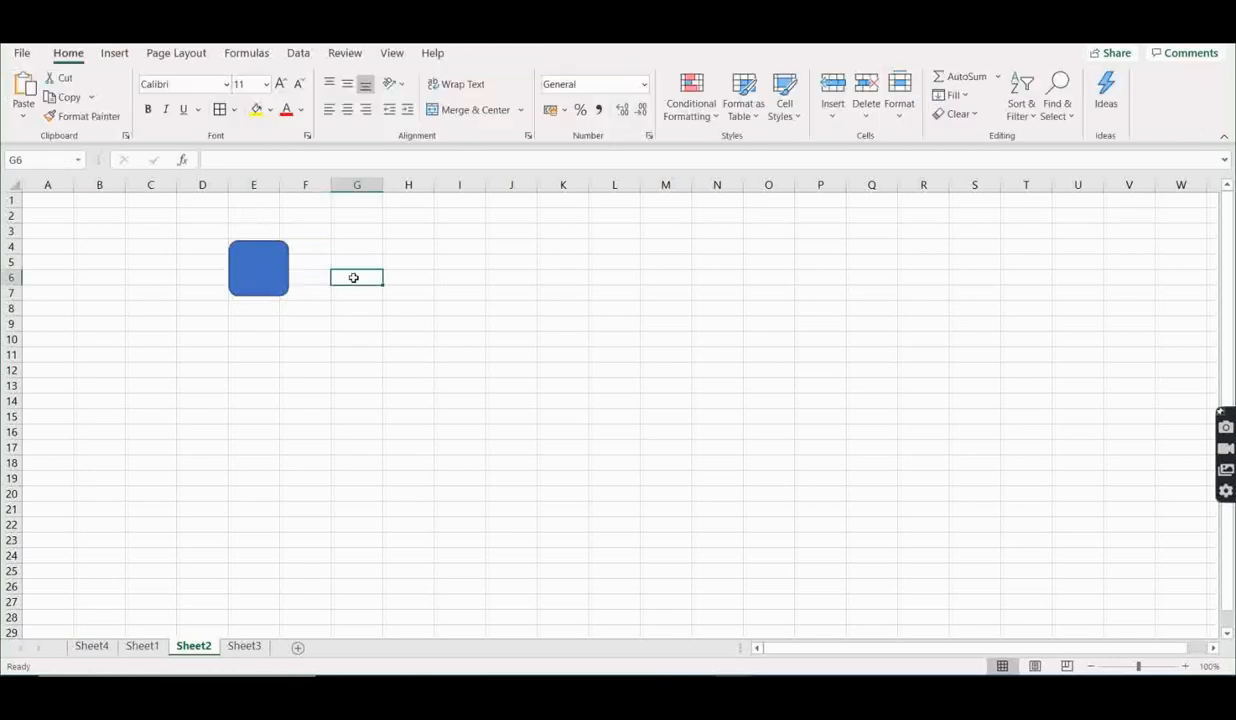
- Draw a right block arrow about 0.93 cm high and 2.96 cm wide, starting at the rounded rectangle's right edge
click(254, 265)
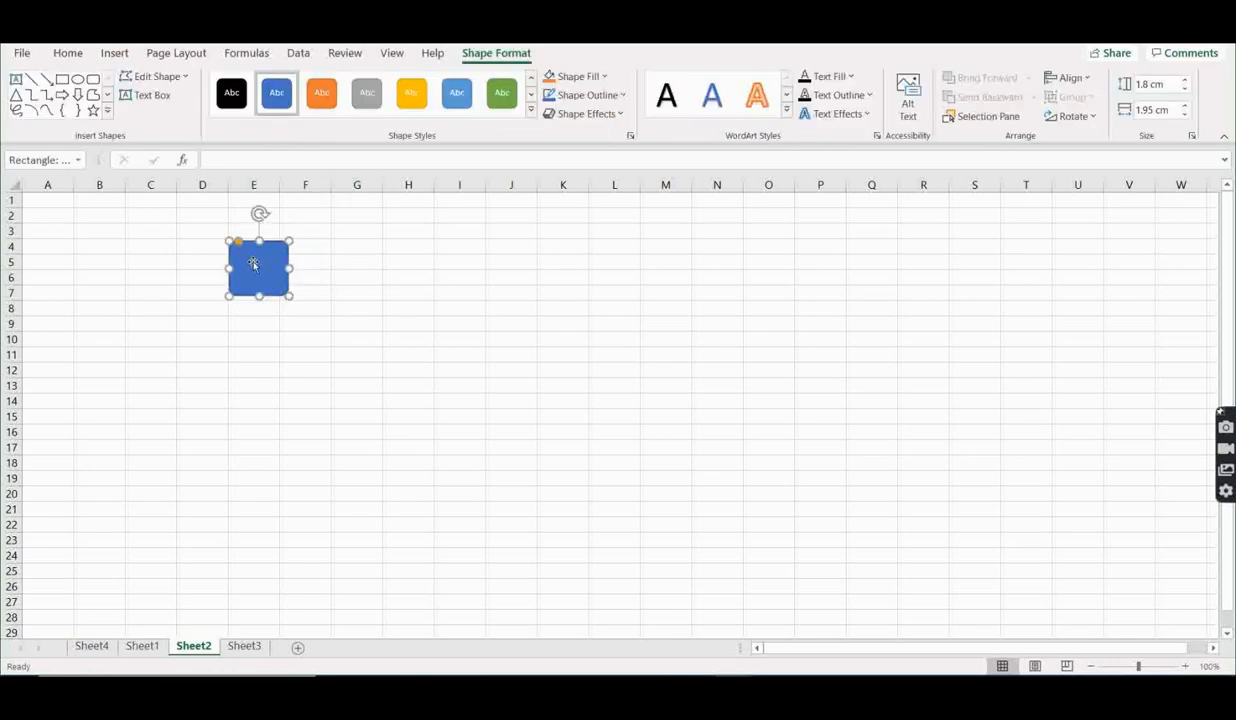
click(116, 56)
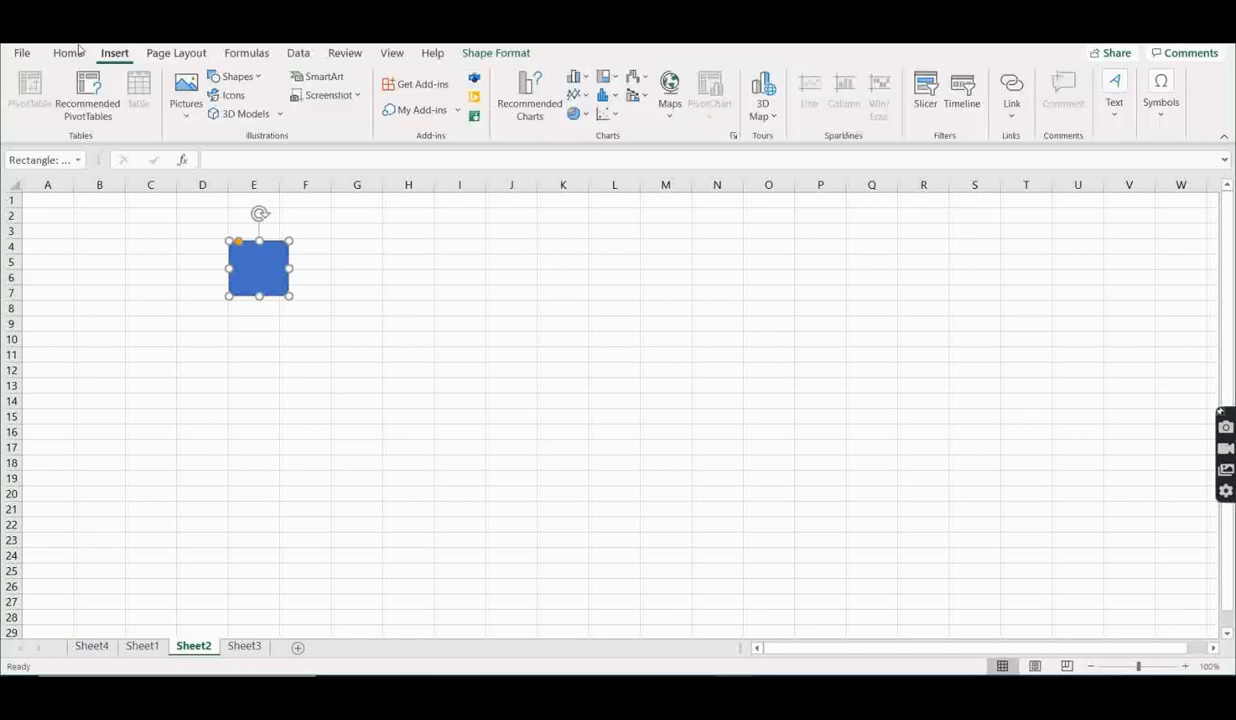
click(237, 77)
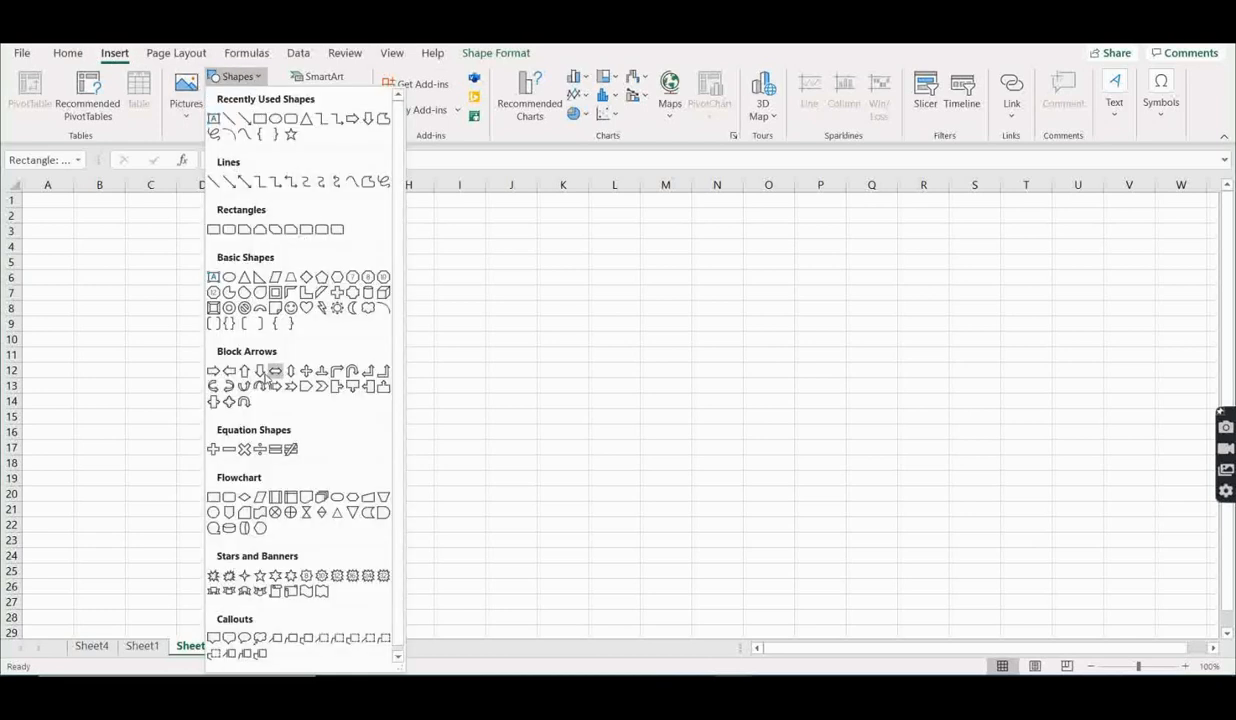
click(212, 371)
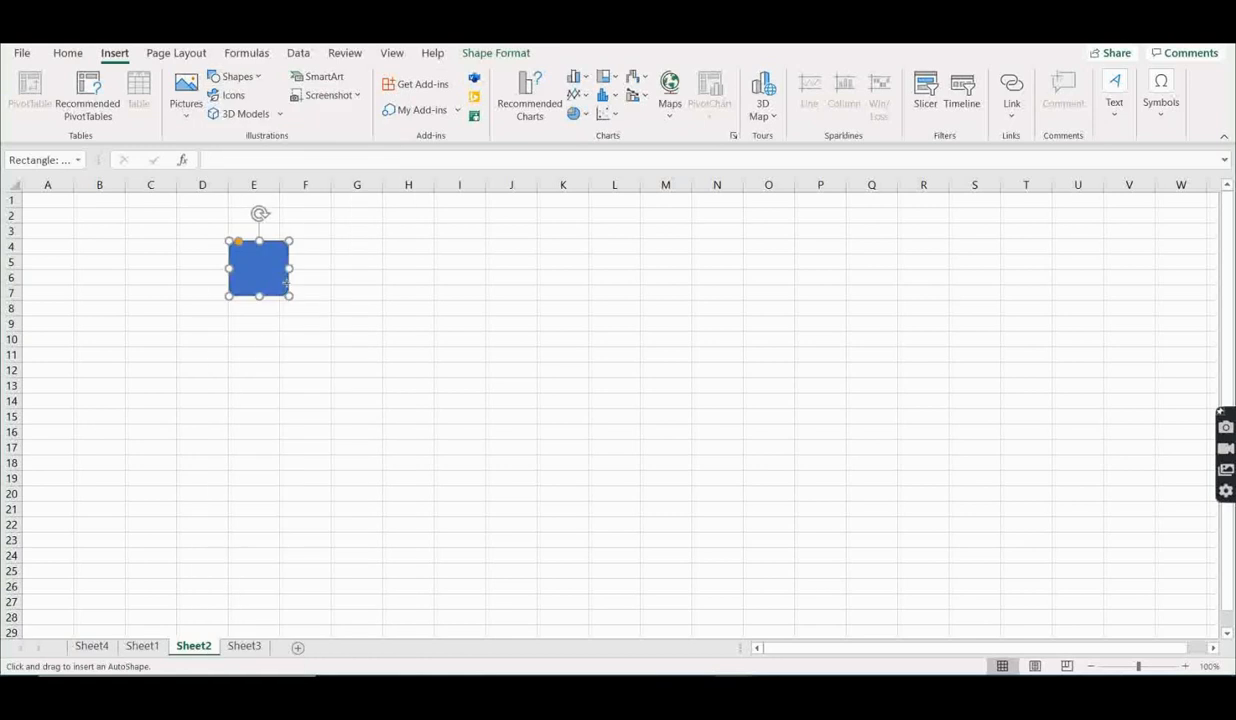
drag(286, 258, 378, 285)
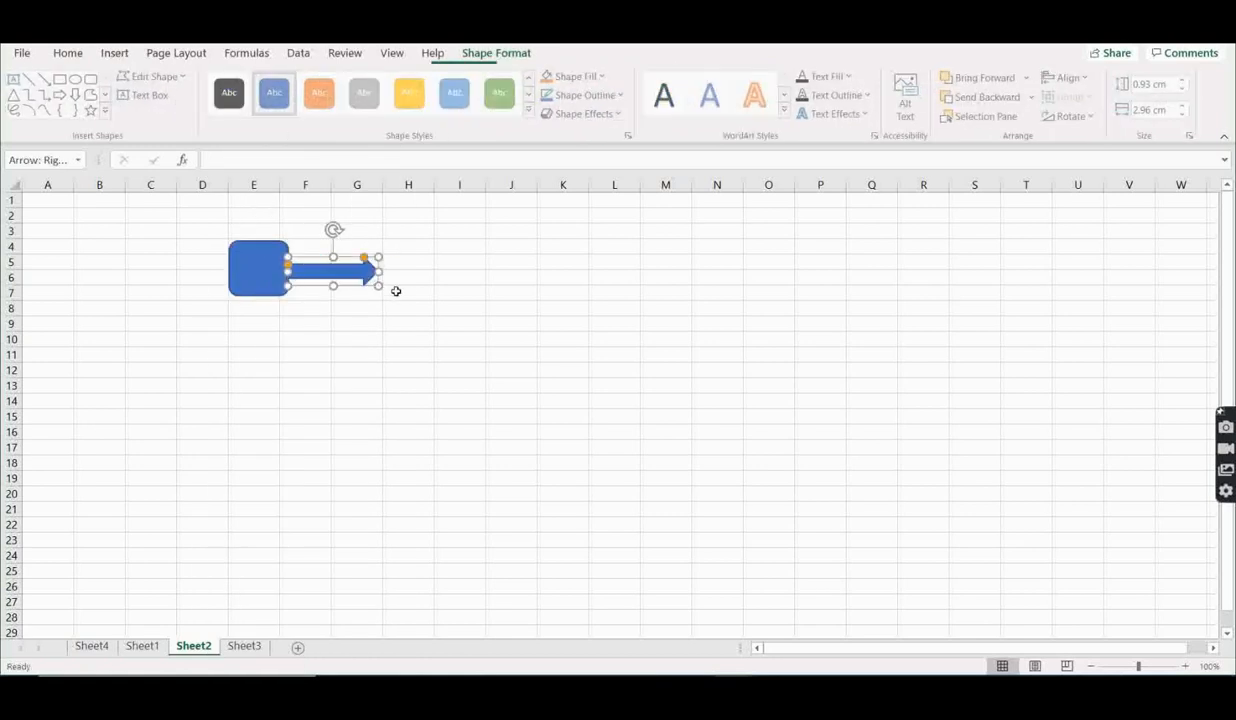
click(444, 353)
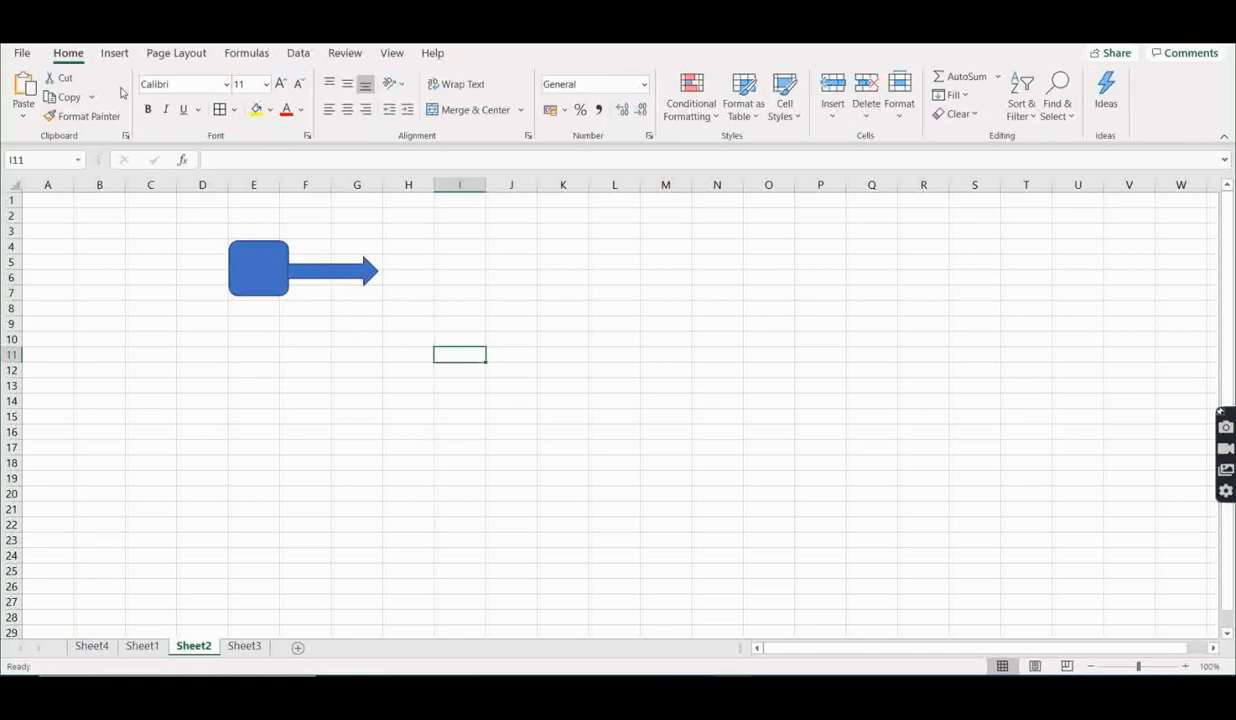
- Draw a wide oval at the arrow's tip, spanning roughly columns H to J and rows 4 to 8
click(113, 56)
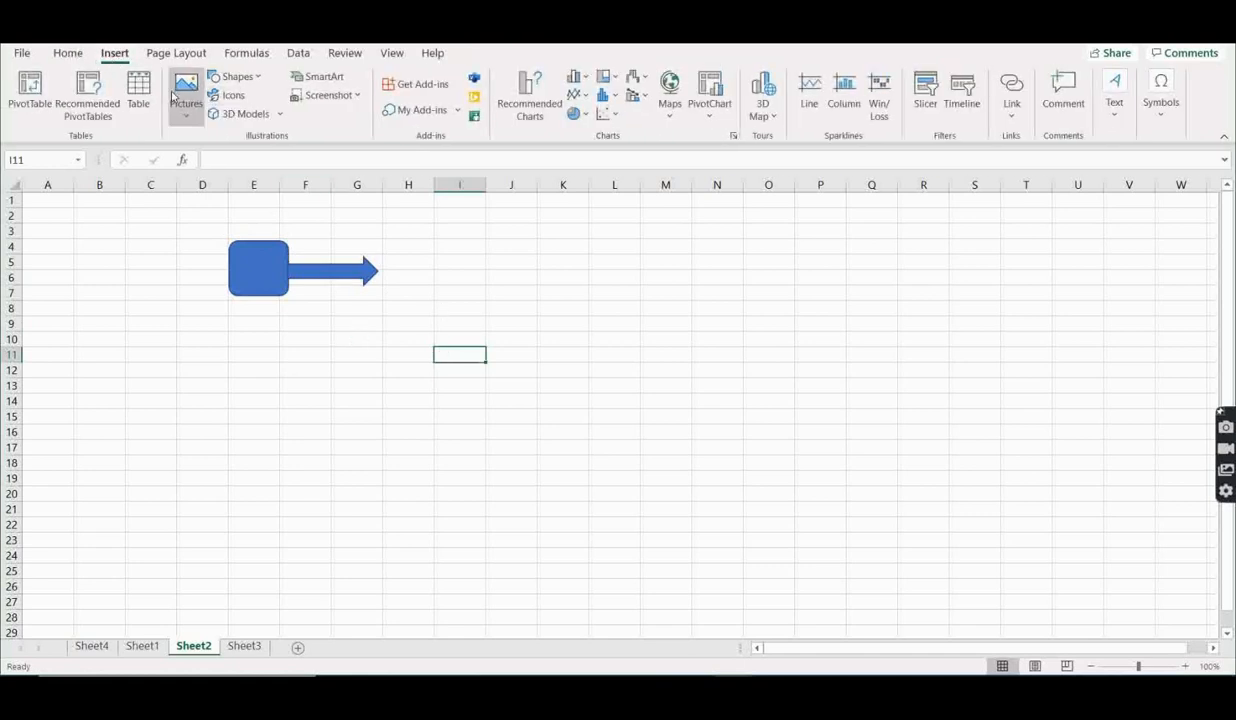
click(230, 77)
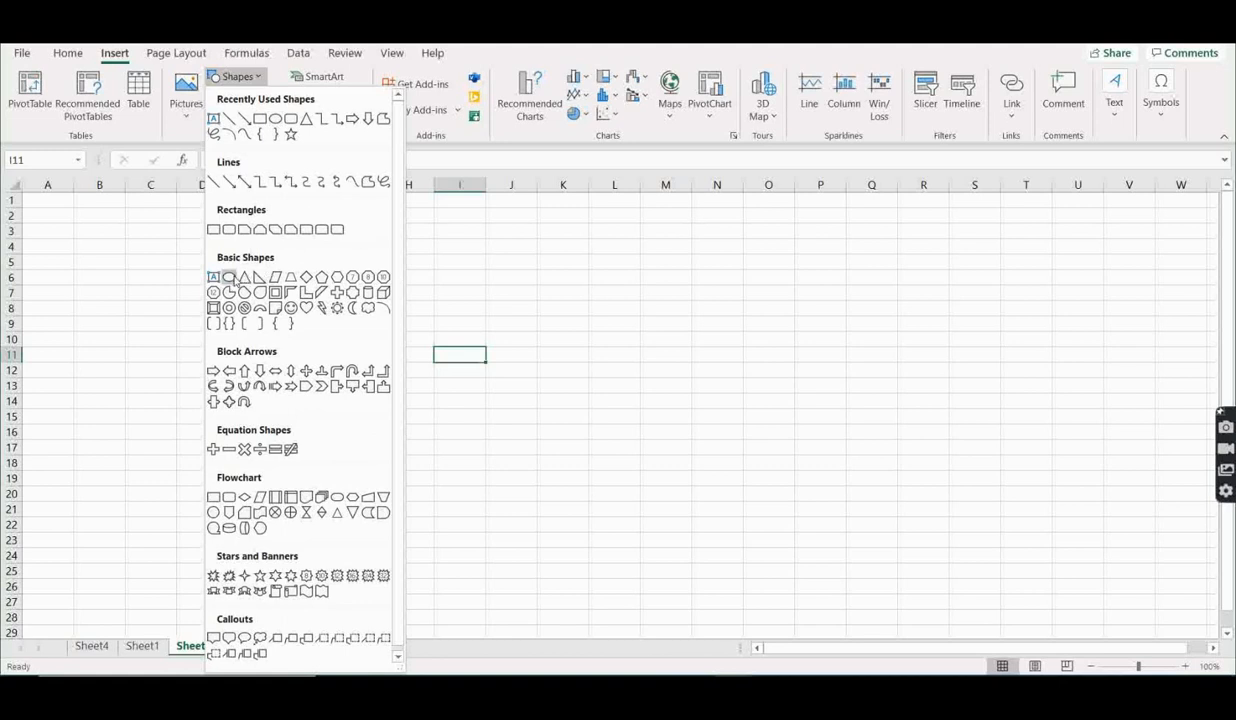
click(229, 277)
drag(462, 248, 379, 306)
click(608, 323)
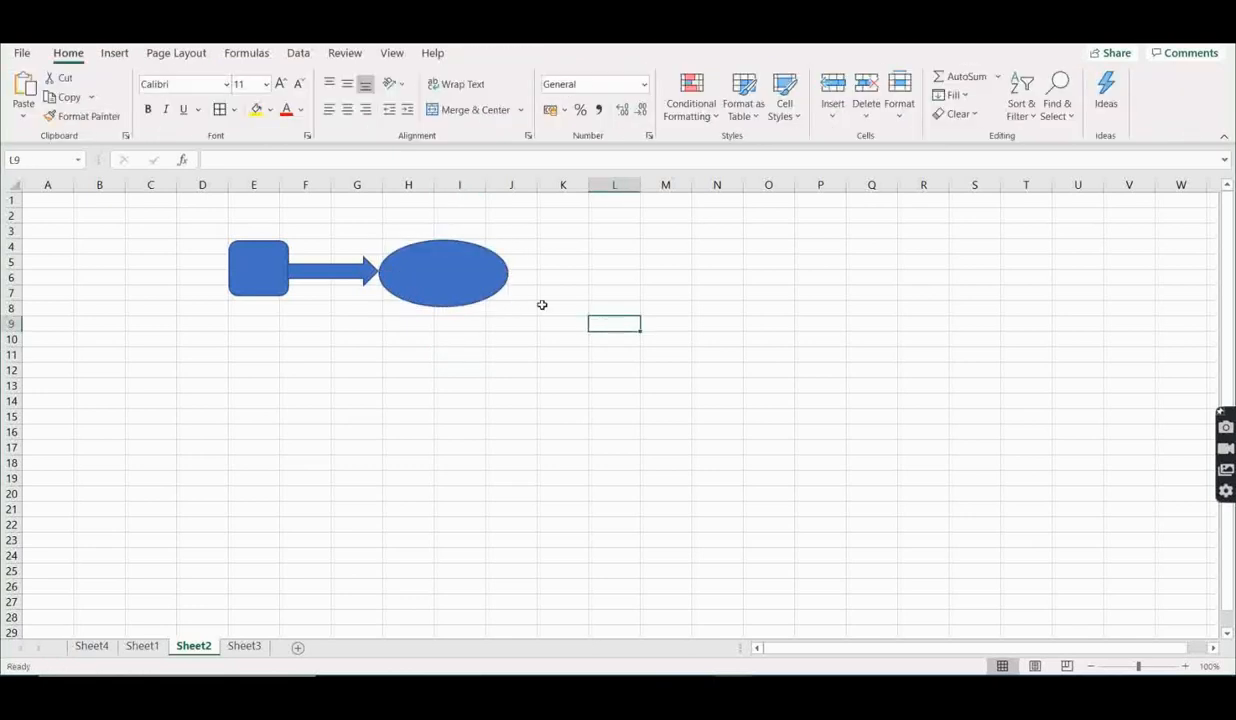
- Draw the second explosion shape from Stars and Banners below the oval, about 4.91 cm high and 8.51 cm wide
click(113, 54)
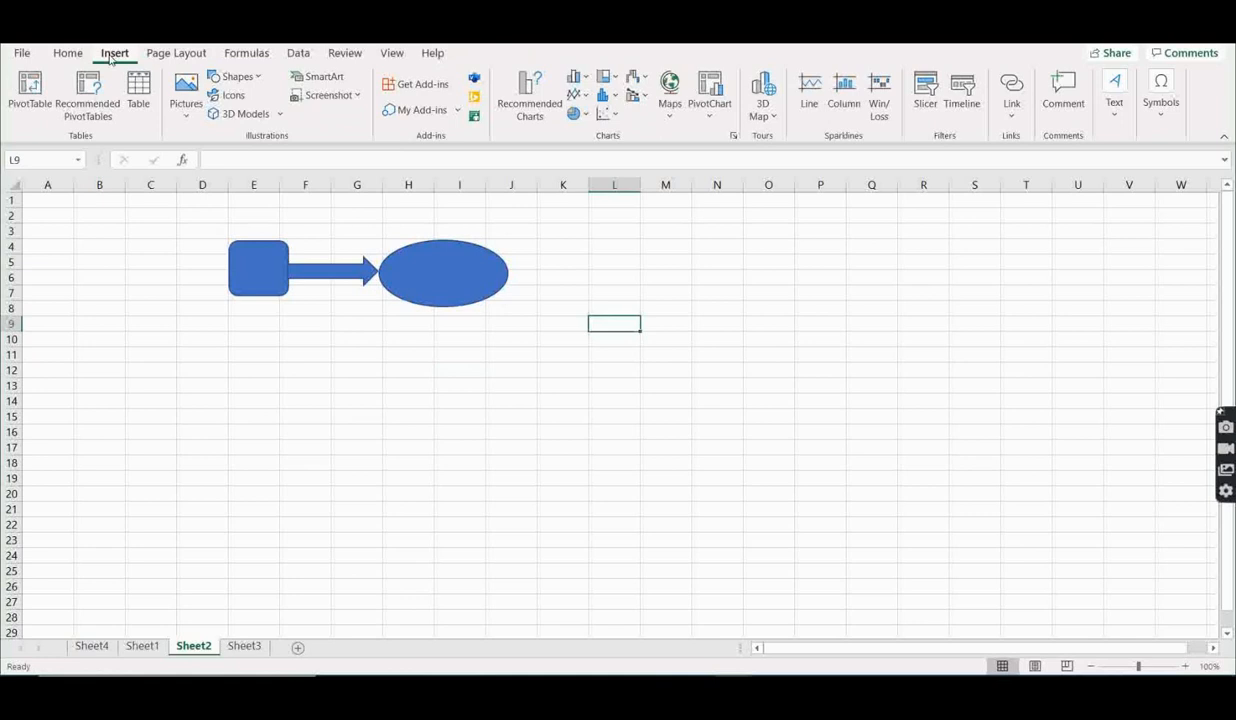
click(256, 84)
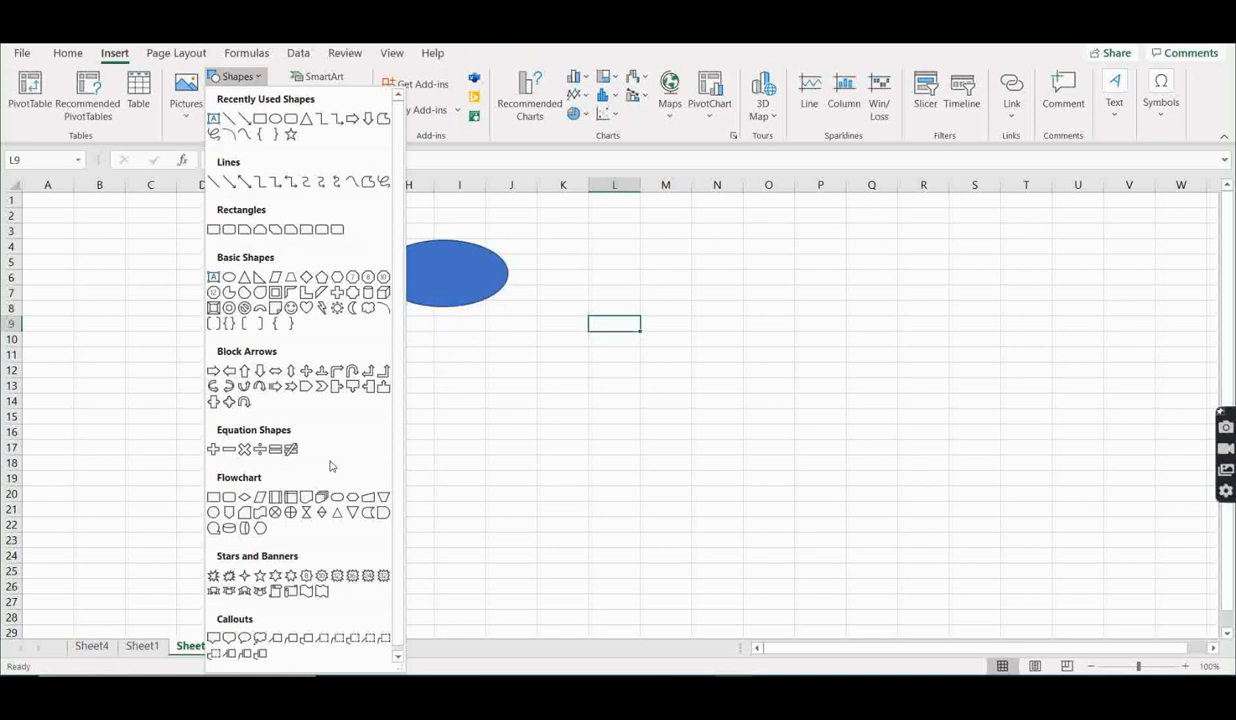
scroll(313, 472, down, 1)
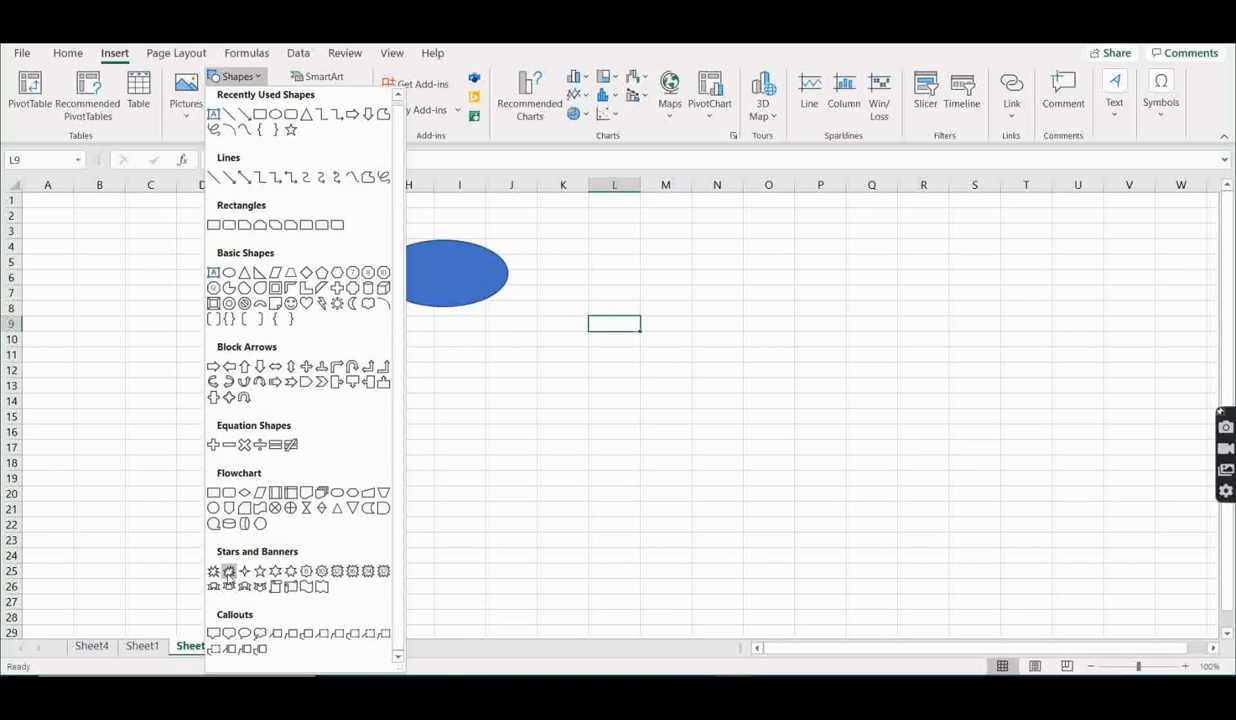
click(228, 571)
drag(324, 332, 583, 483)
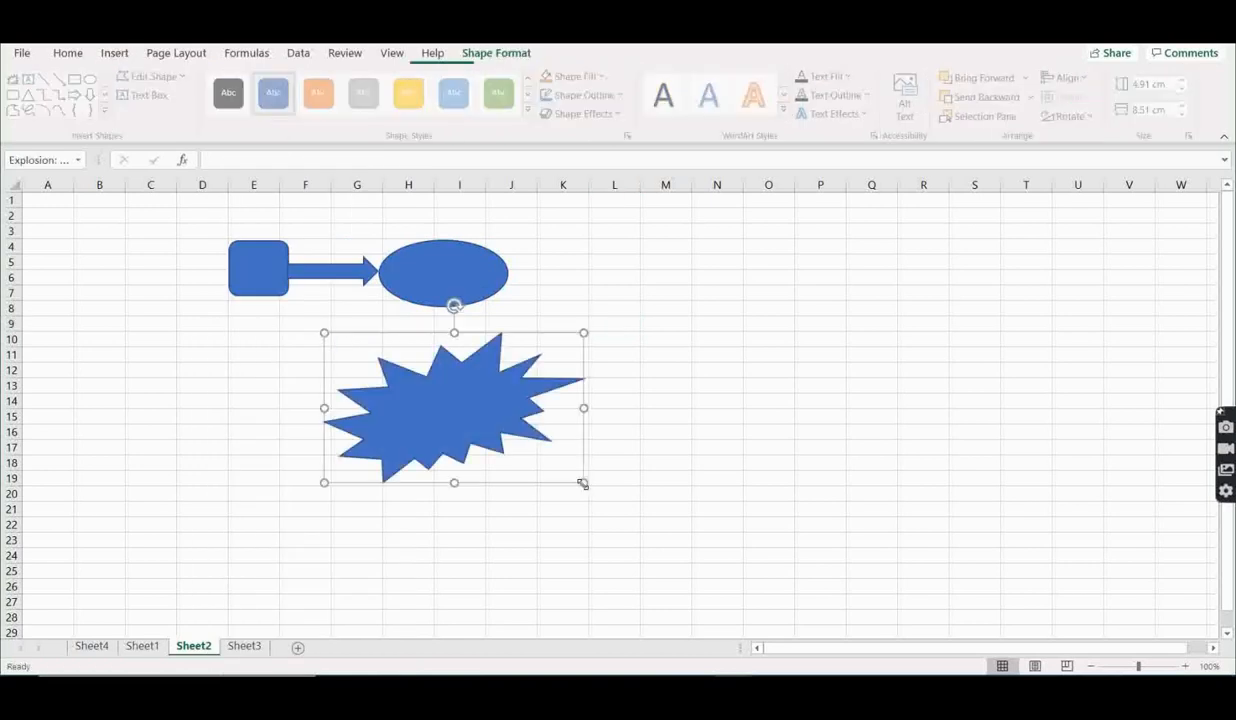
- Draw a double wave banner about 6.71 cm high and 9.82 cm wide over columns L to R, and deselect it
click(114, 53)
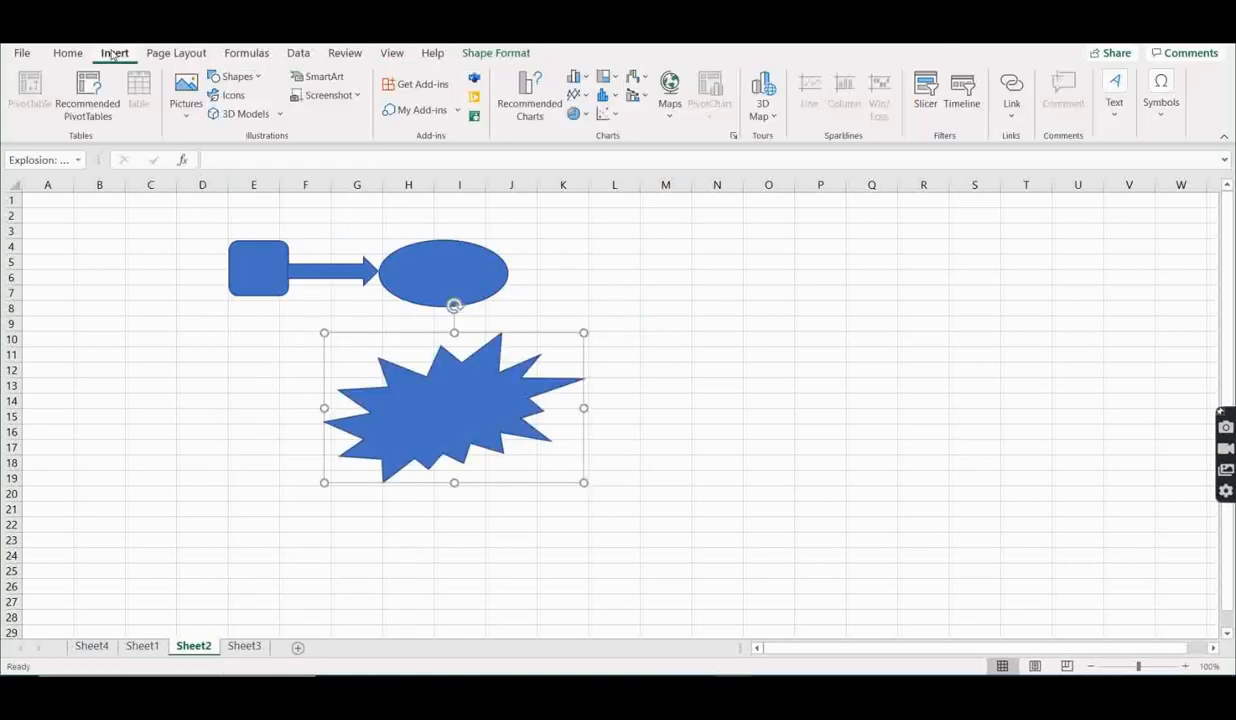
click(238, 77)
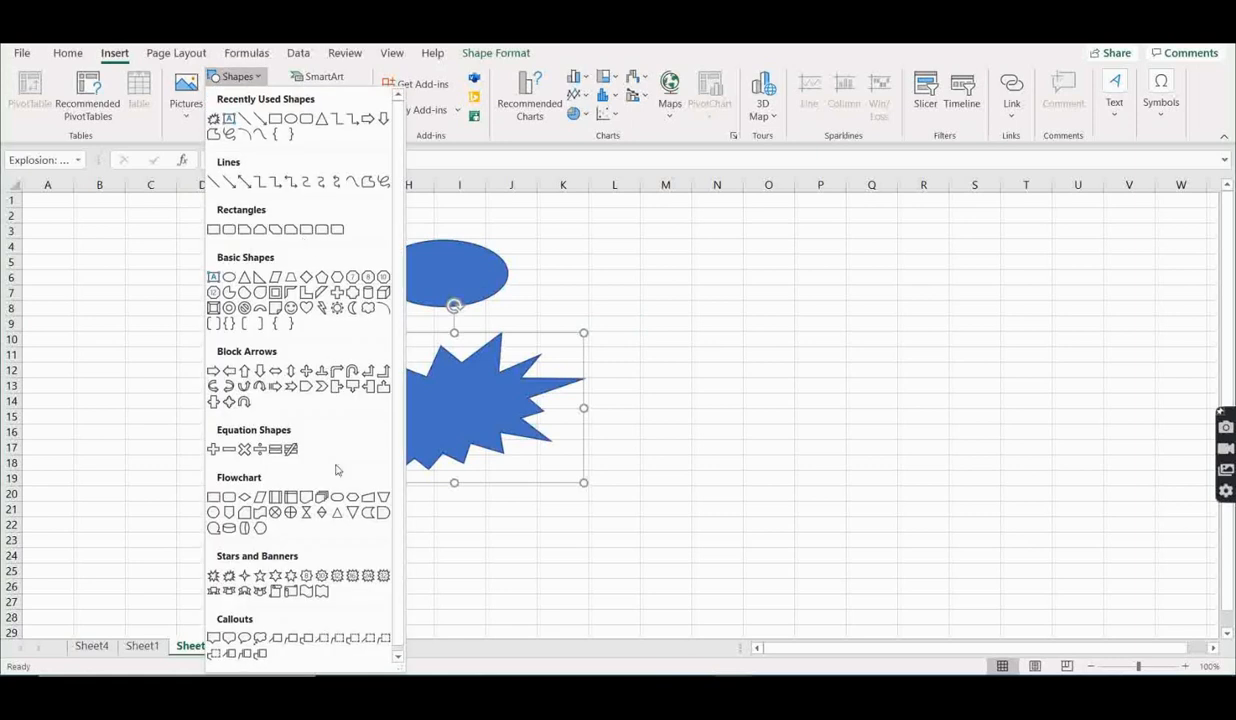
click(322, 593)
drag(617, 257, 917, 461)
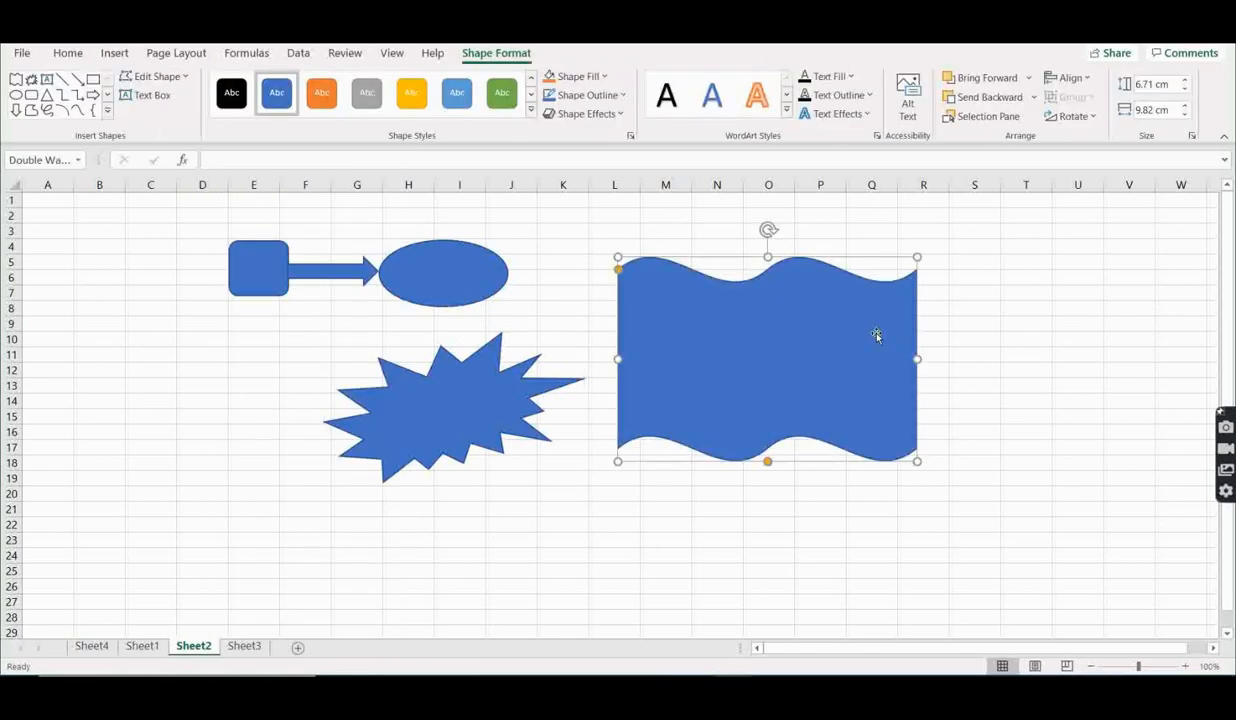
click(395, 229)
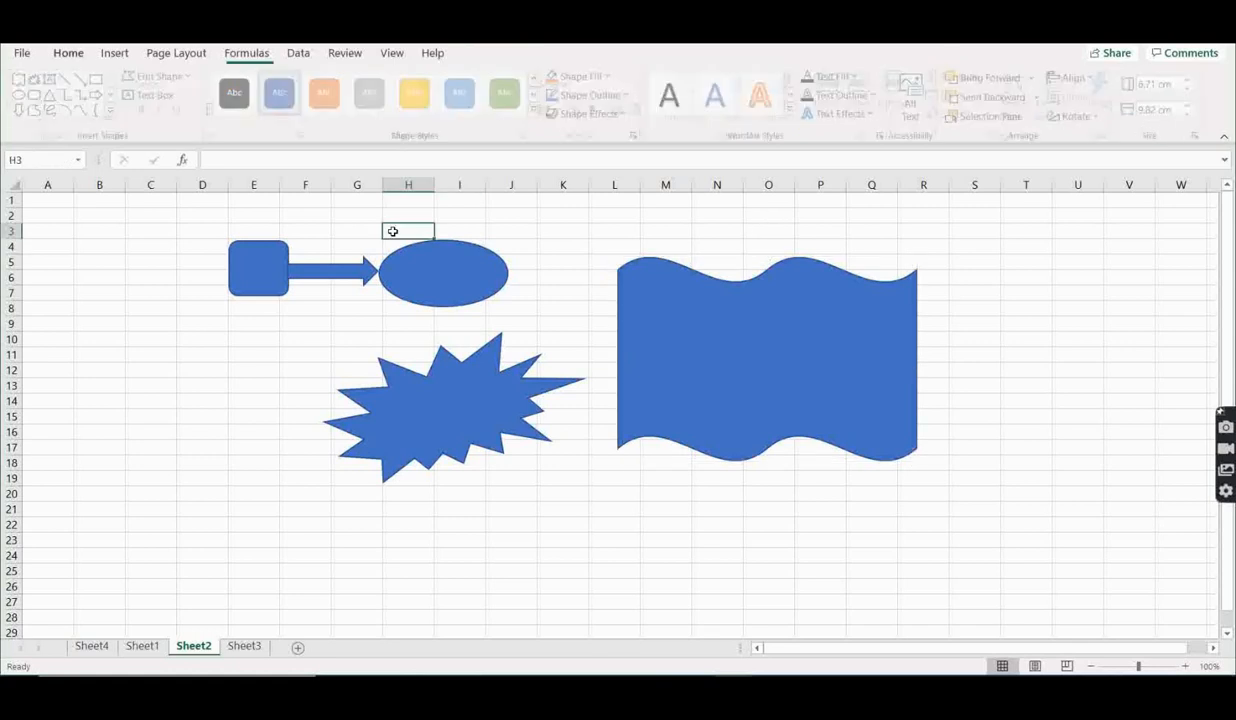
click(999, 279)
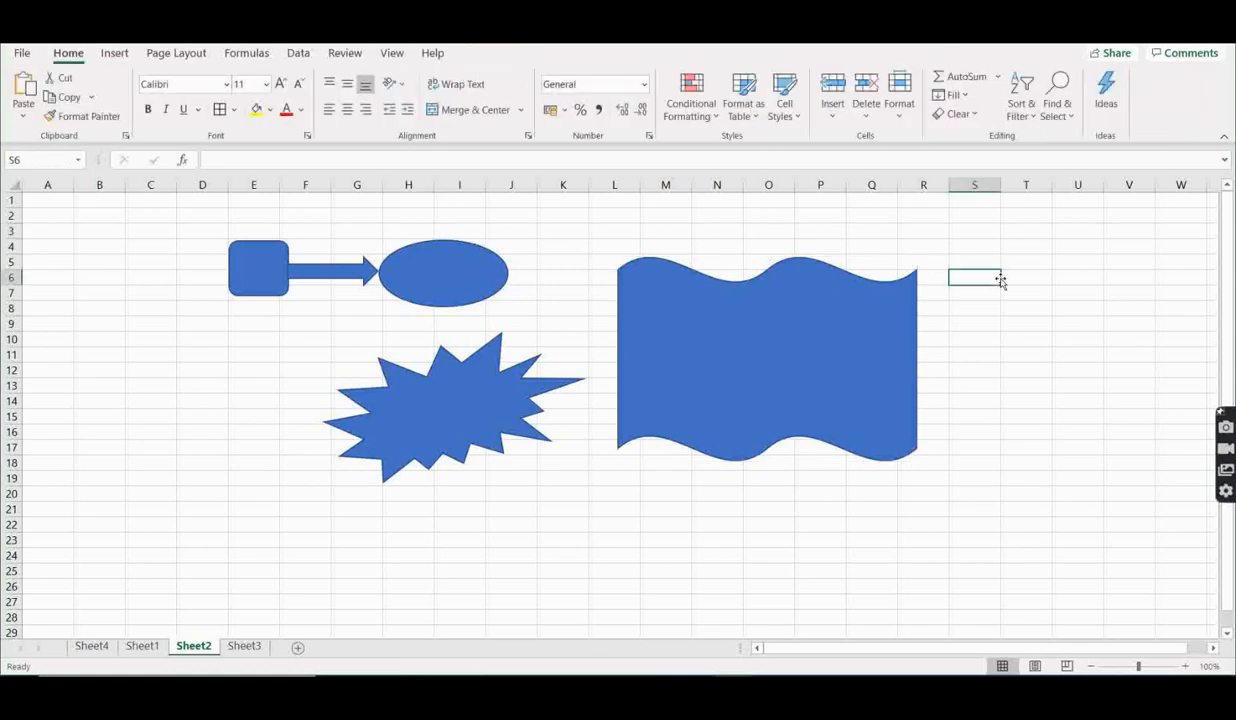